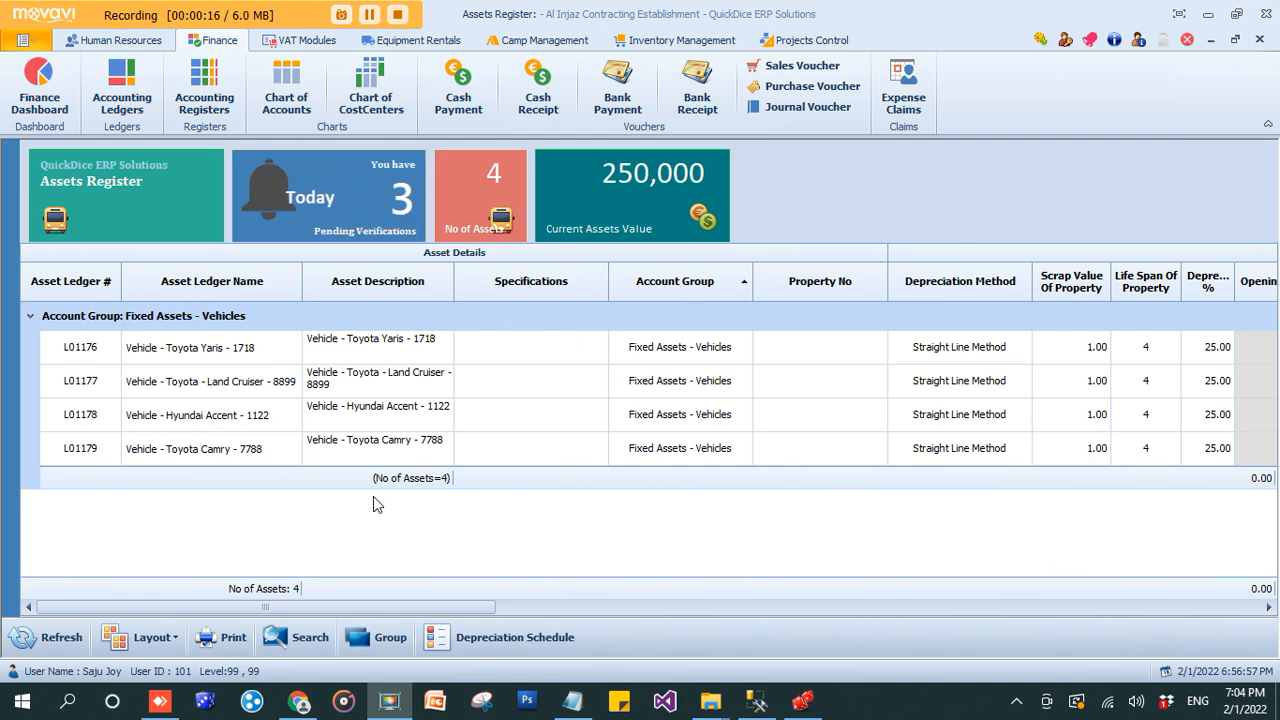
# Close the open finance screens and reopen the Asset Register from the Finance Dashboard
pyautogui.click(1260, 39)
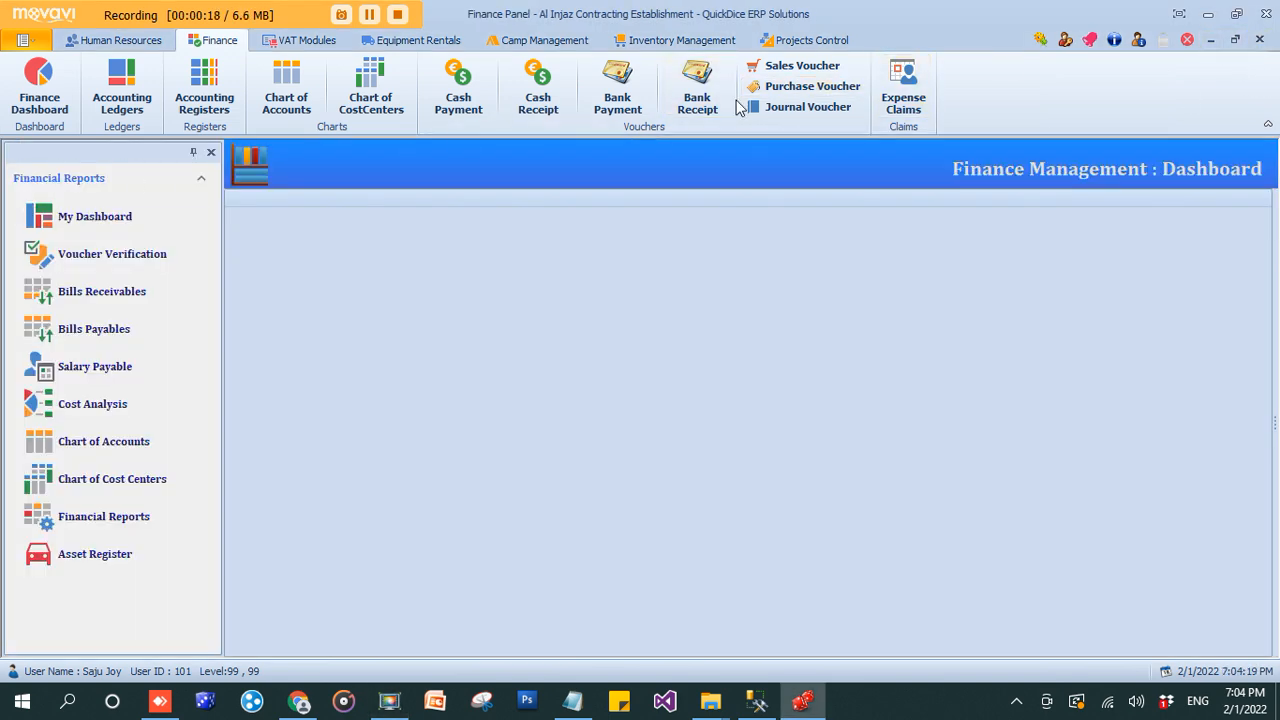
pyautogui.click(1260, 39)
pyautogui.click(38, 91)
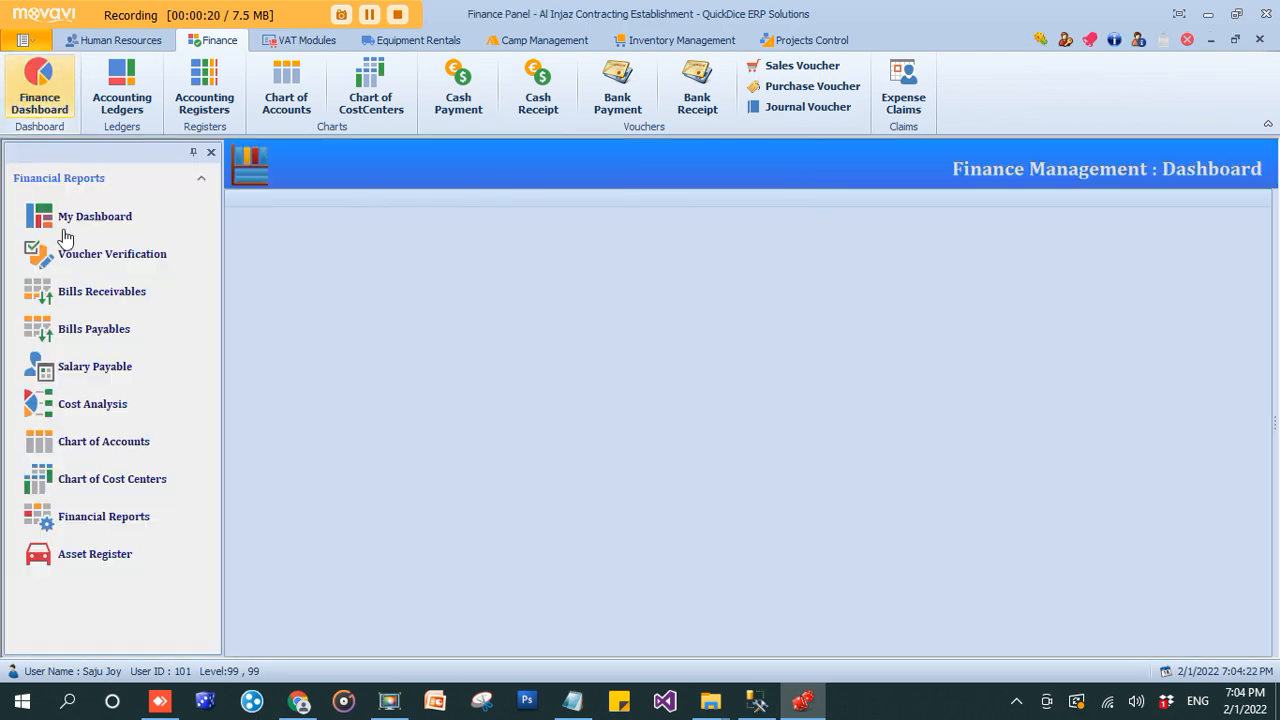
pyautogui.click(80, 553)
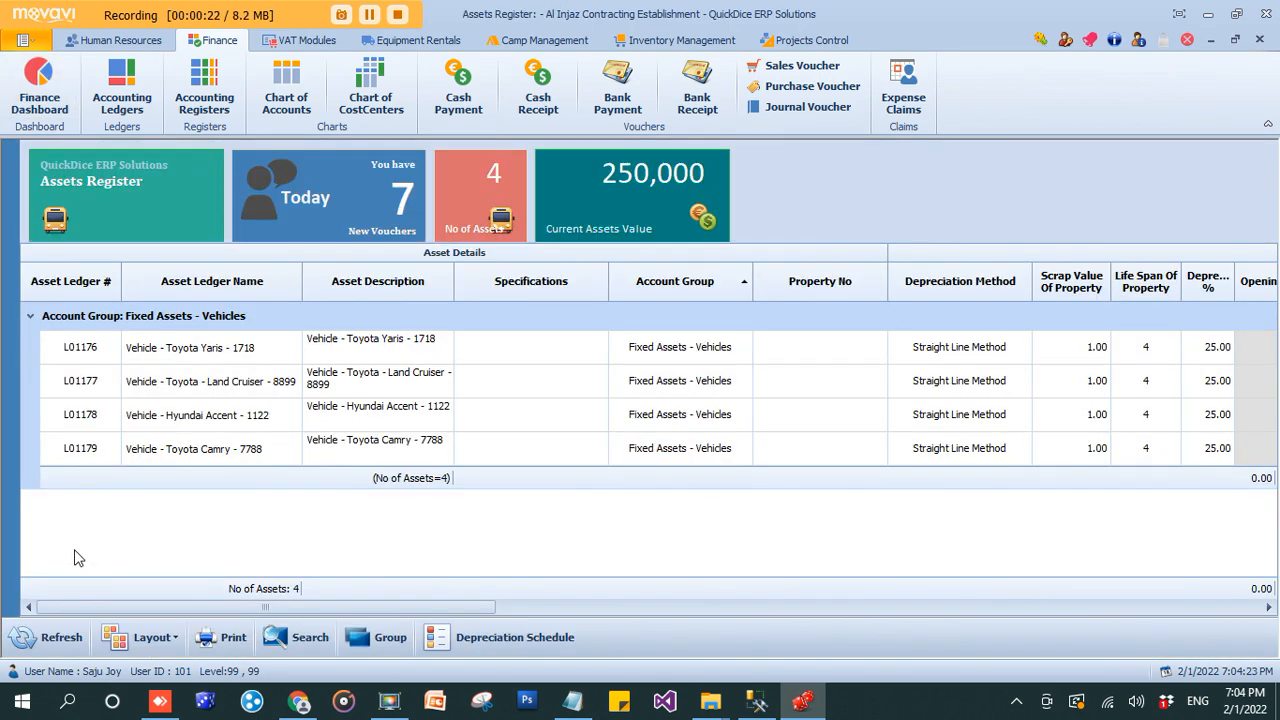
pyautogui.moveTo(265, 607); pyautogui.dragTo(205, 593)
# Add a new depreciation document in the Depreciation Schedule for 01-Jan-2022 to 31-Jan-2022 and generate its depreciation
pyautogui.click(505, 639)
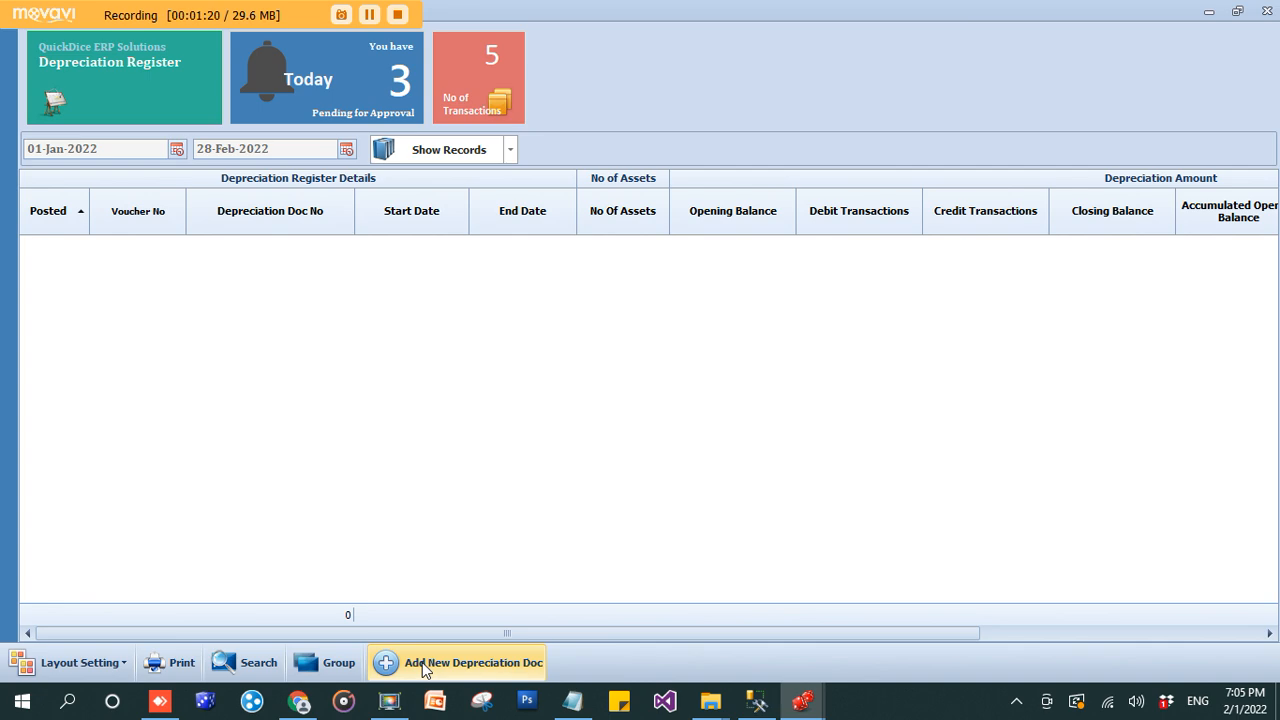
pyautogui.click(452, 666)
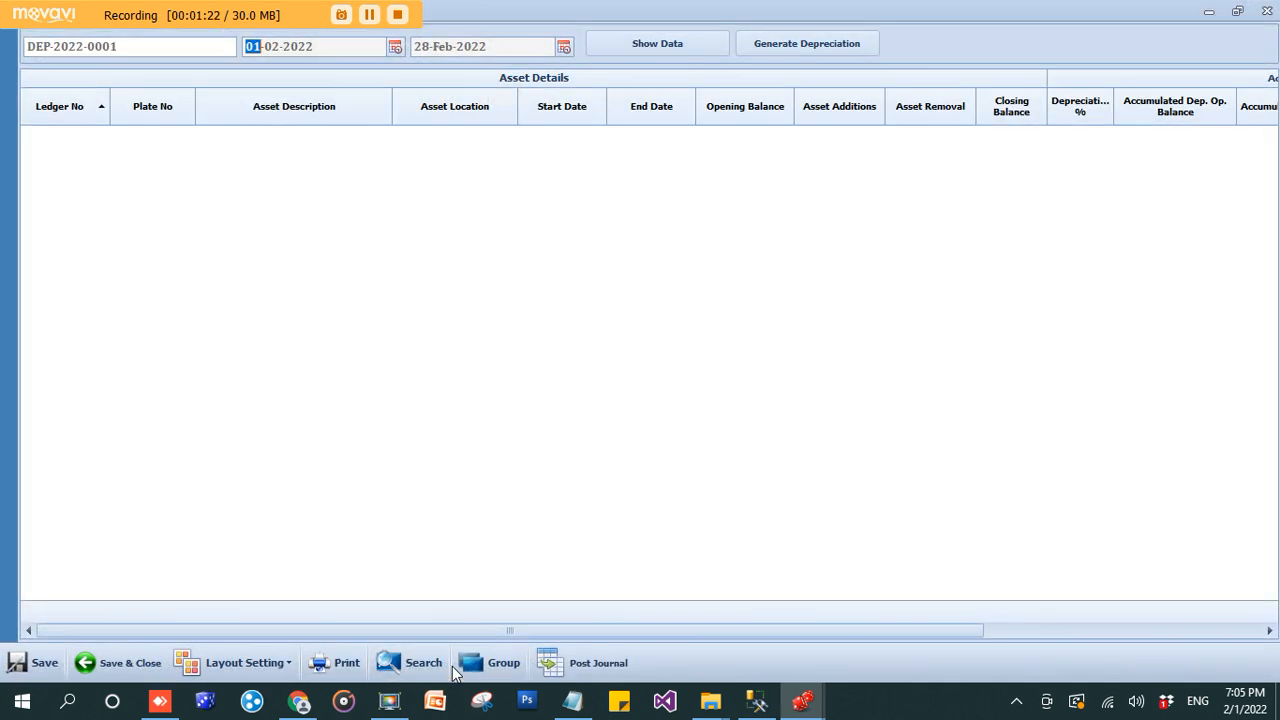
pyautogui.write('01')
pyautogui.write('1')
pyautogui.press('Tab')
pyautogui.write('3103')
pyautogui.press('Tab')
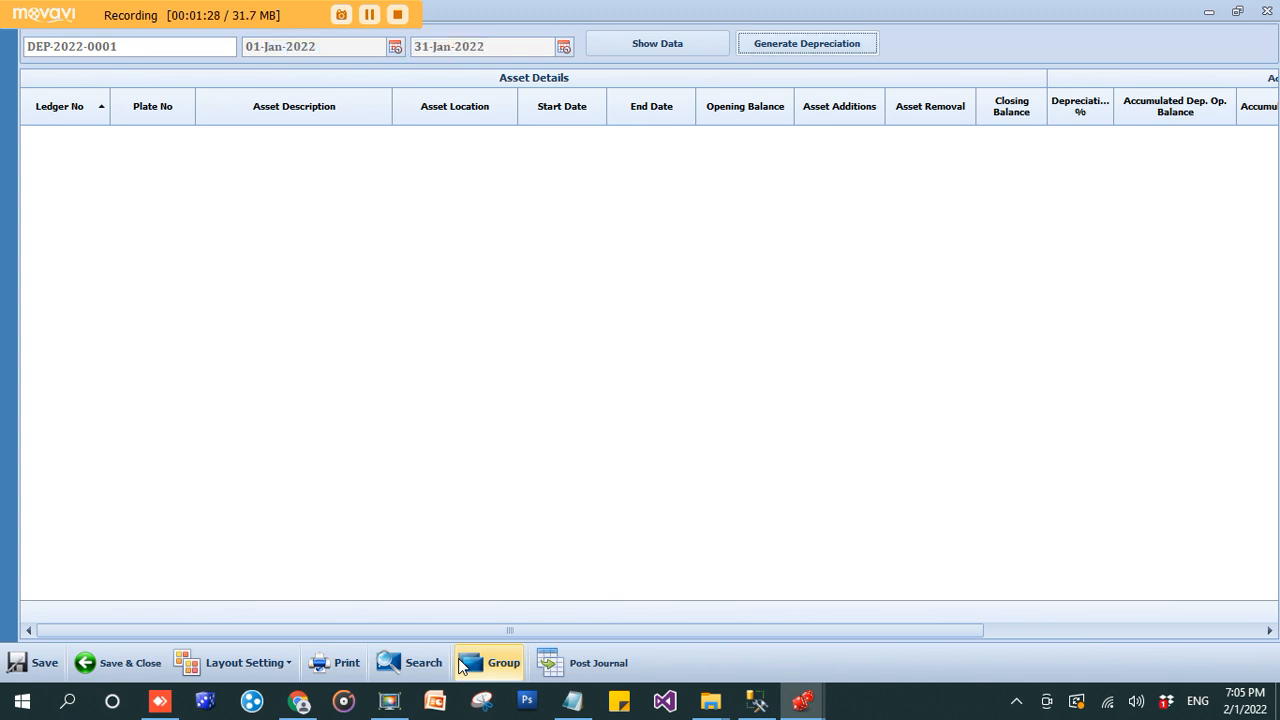
pyautogui.click(791, 49)
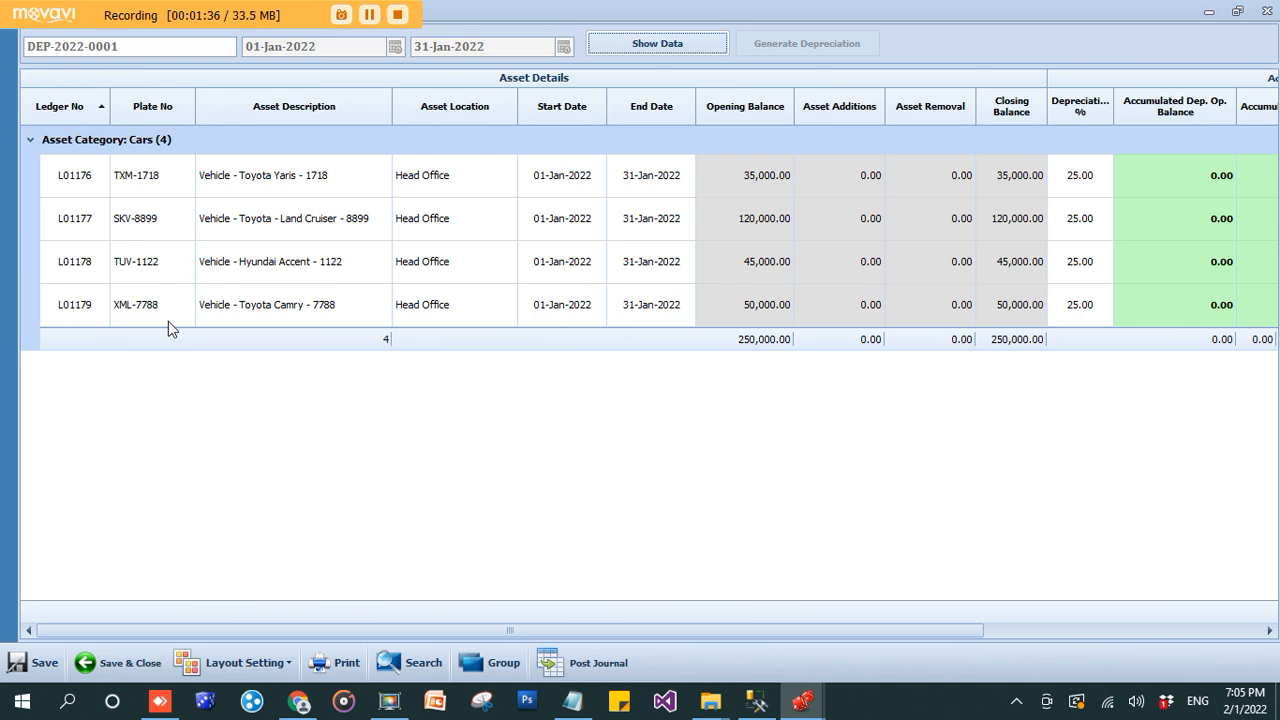
# Review the generated January depreciation amounts, post them to the journal, and save and close the document
pyautogui.moveTo(519, 616); pyautogui.dragTo(855, 617)
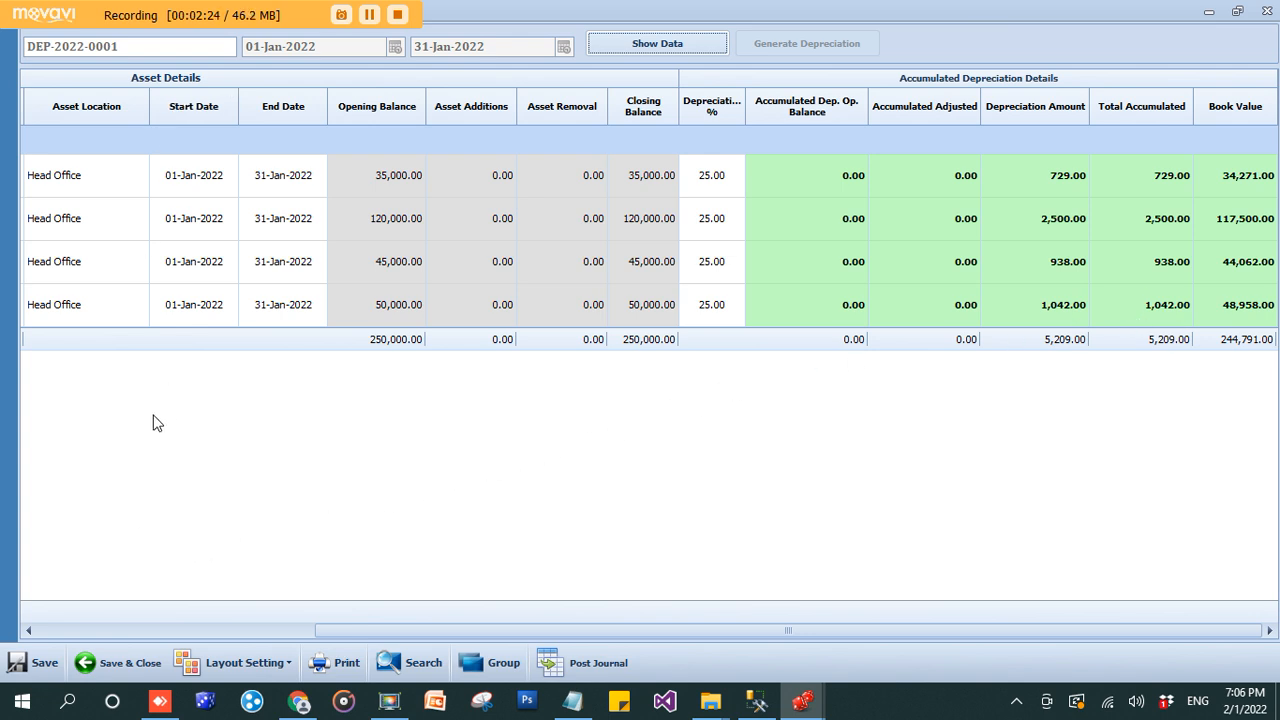
pyautogui.click(579, 662)
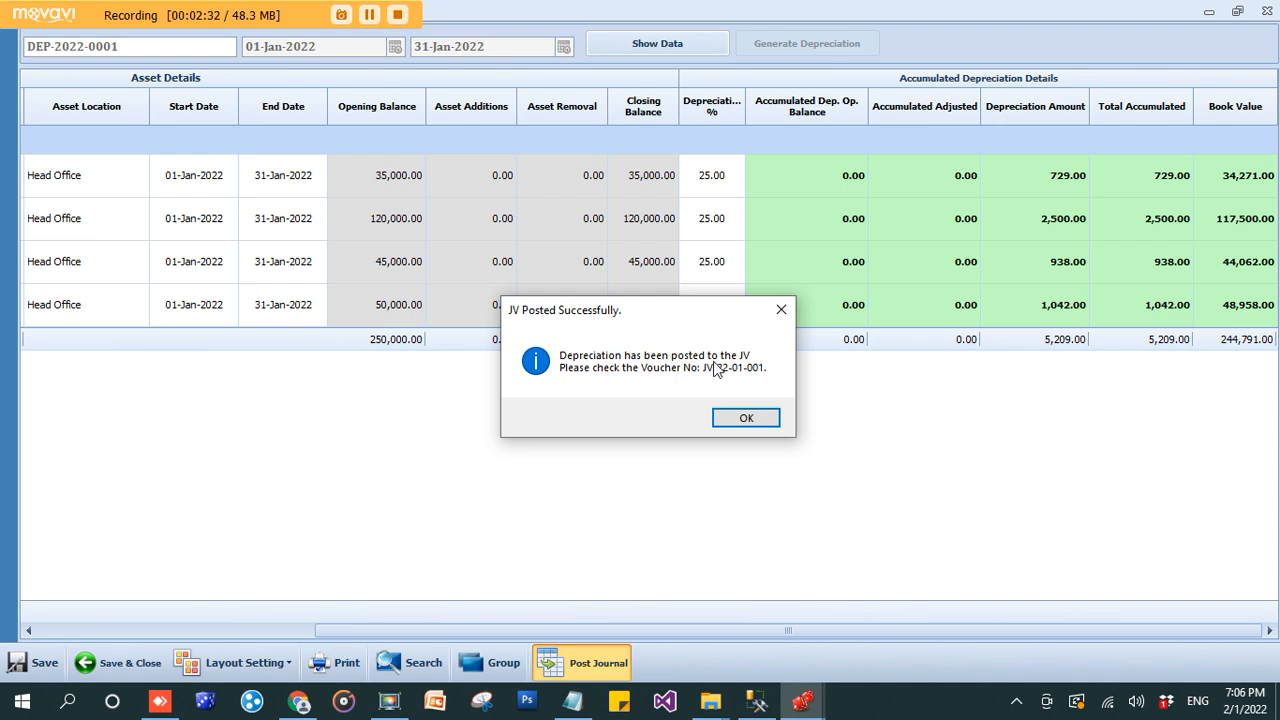
pyautogui.click(740, 419)
pyautogui.click(132, 655)
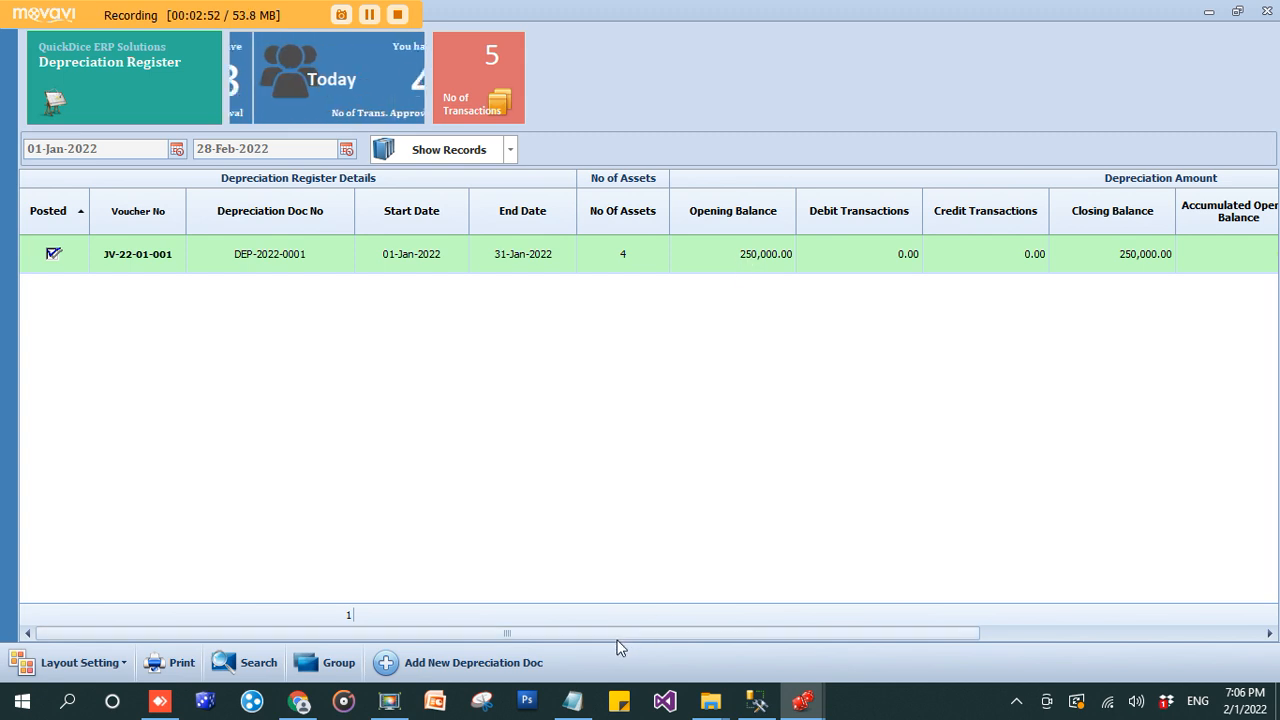
# Review the posted document's amounts in the Depreciation Register, and refresh the Assets Register to check each vehicle's net book value
pyautogui.moveTo(615, 633); pyautogui.dragTo(983, 633)
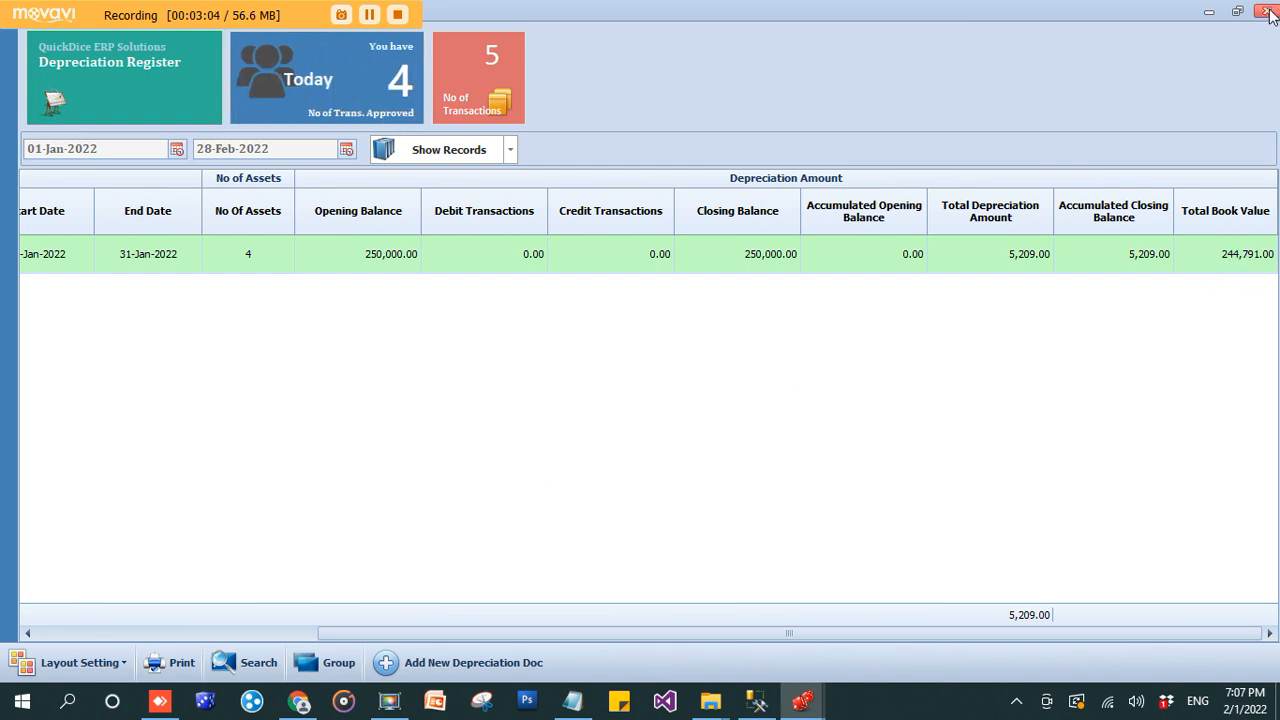
pyautogui.press('Escape')
pyautogui.click(60, 636)
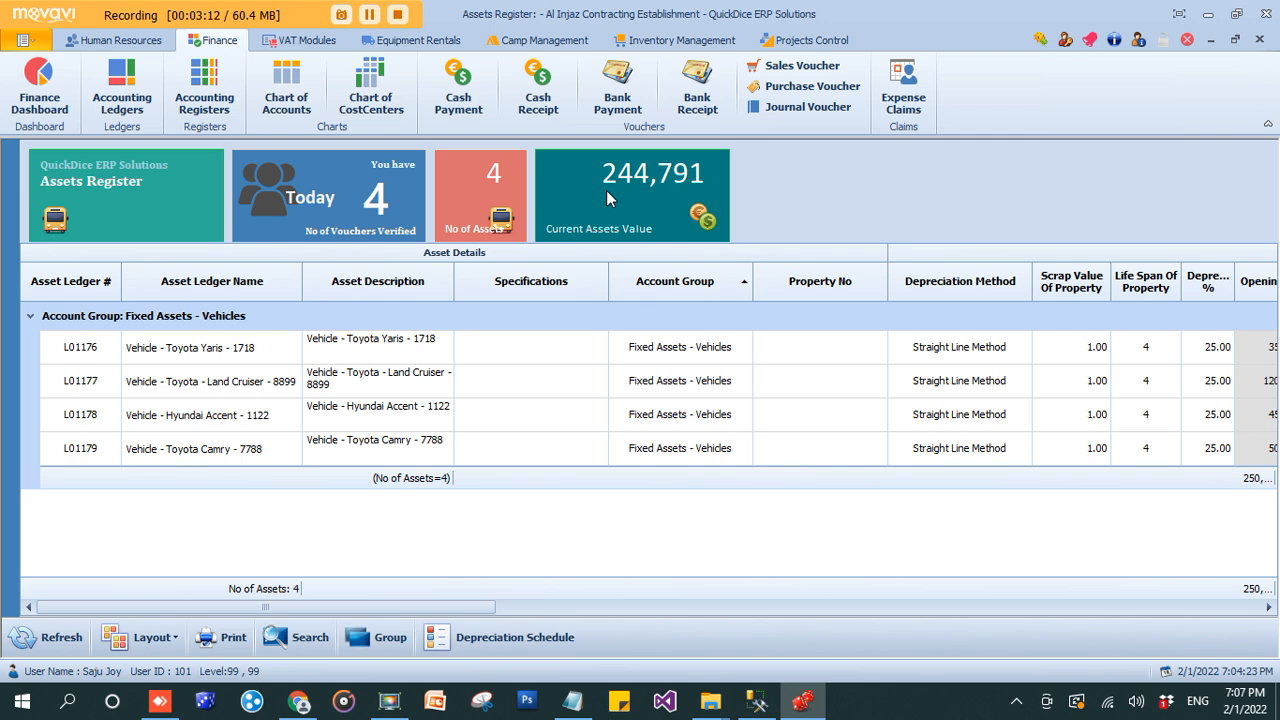
pyautogui.click(848, 607)
pyautogui.moveTo(848, 624)
pyautogui.mouseDown()
pyautogui.moveTo(945, 628)
pyautogui.moveTo(841, 635)
pyautogui.mouseUp()
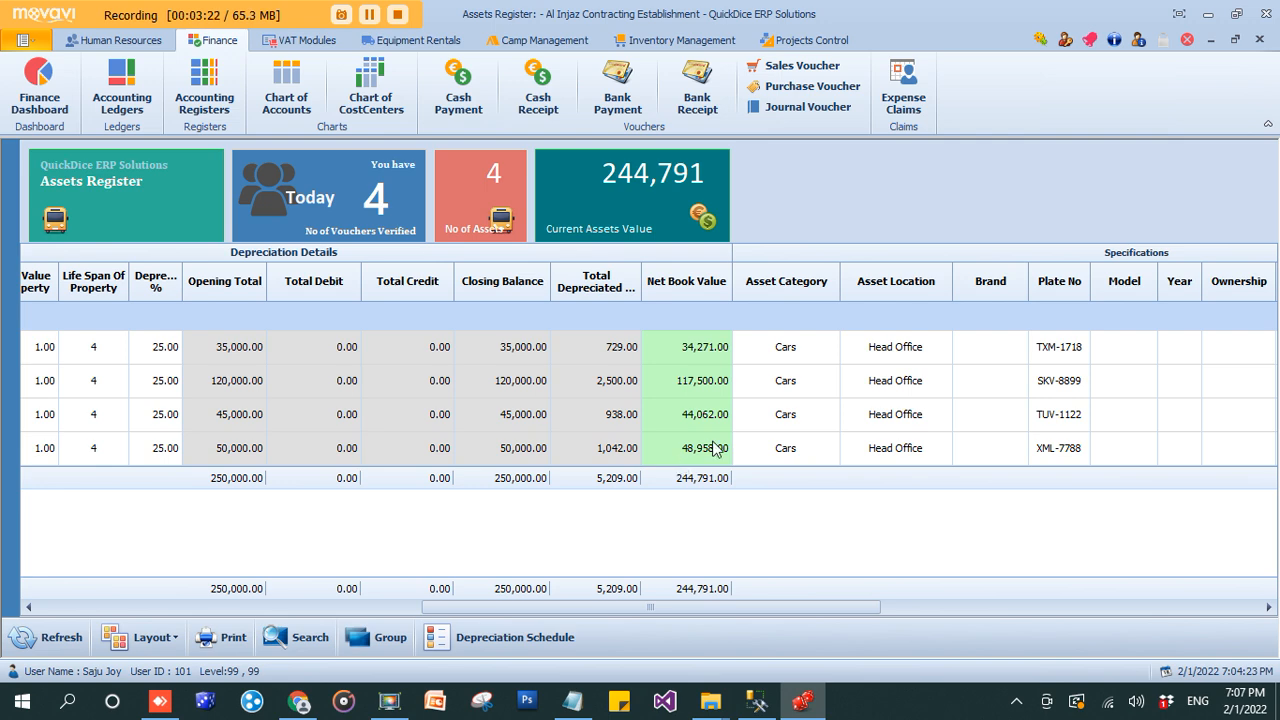
# Close the asset and dashboard screens and list last month's vouchers in the Accounting Registers
pyautogui.click(1259, 40)
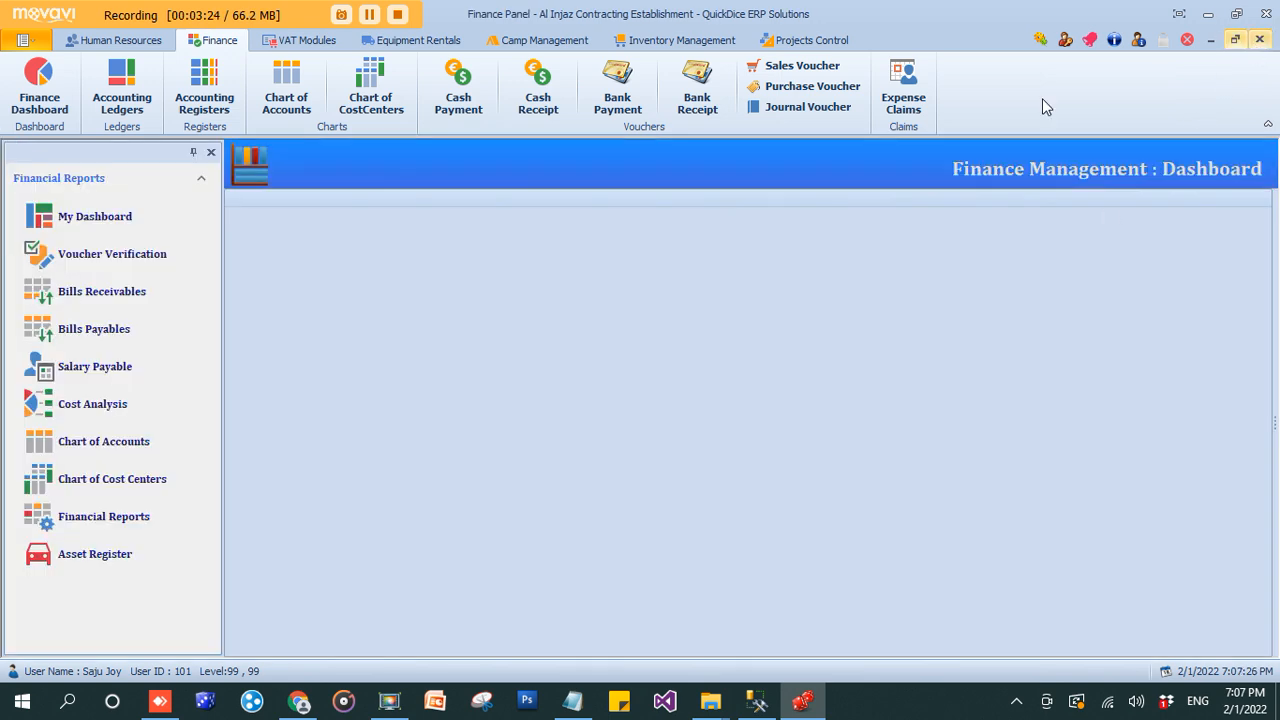
pyautogui.click(1259, 39)
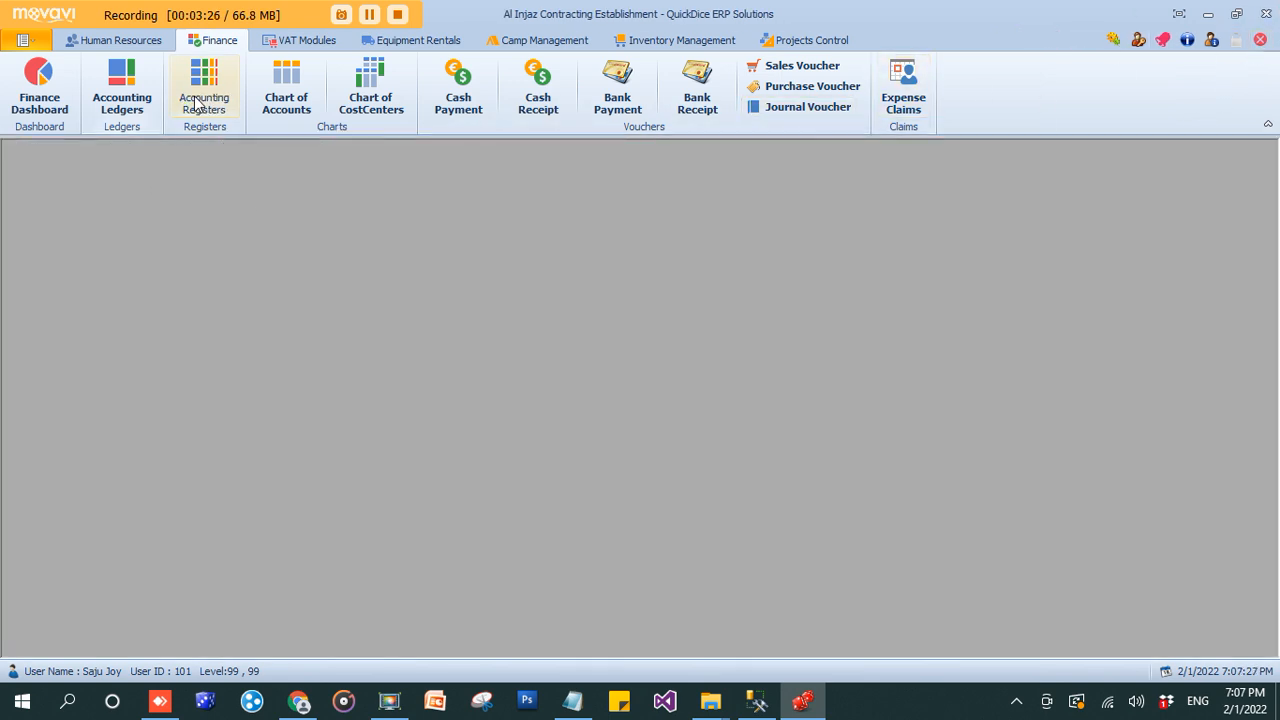
pyautogui.click(200, 100)
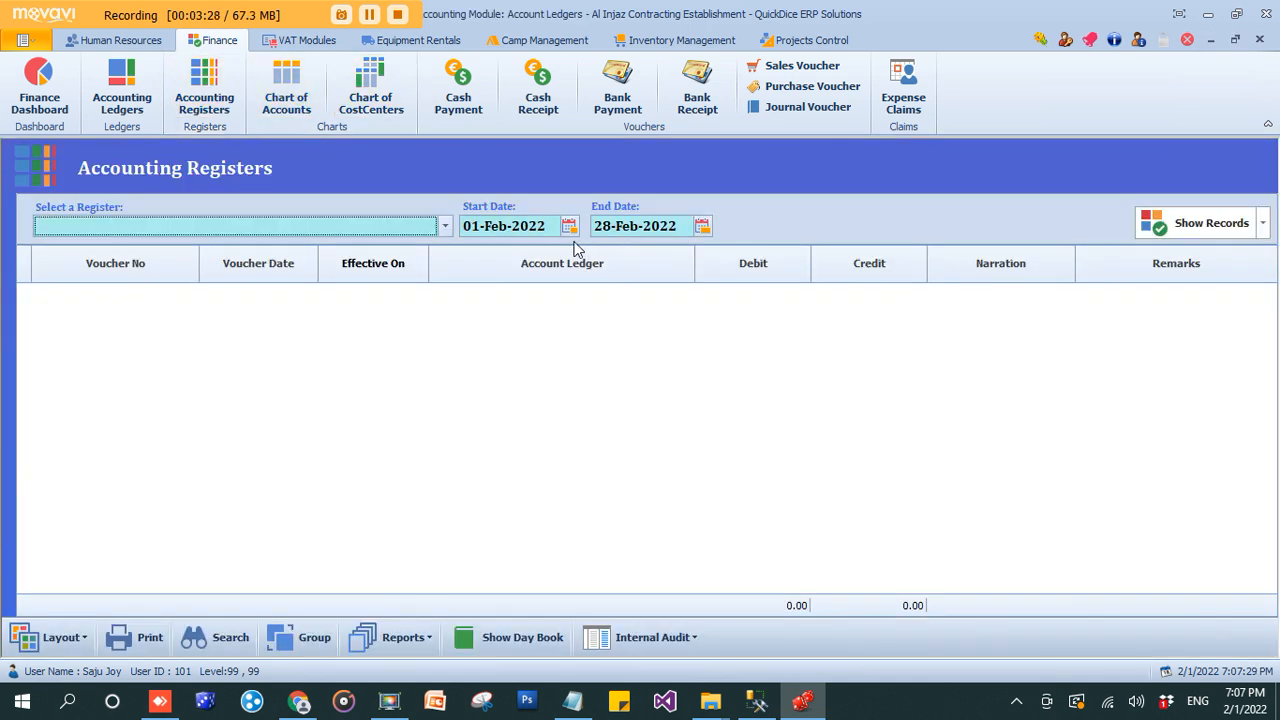
pyautogui.click(1264, 224)
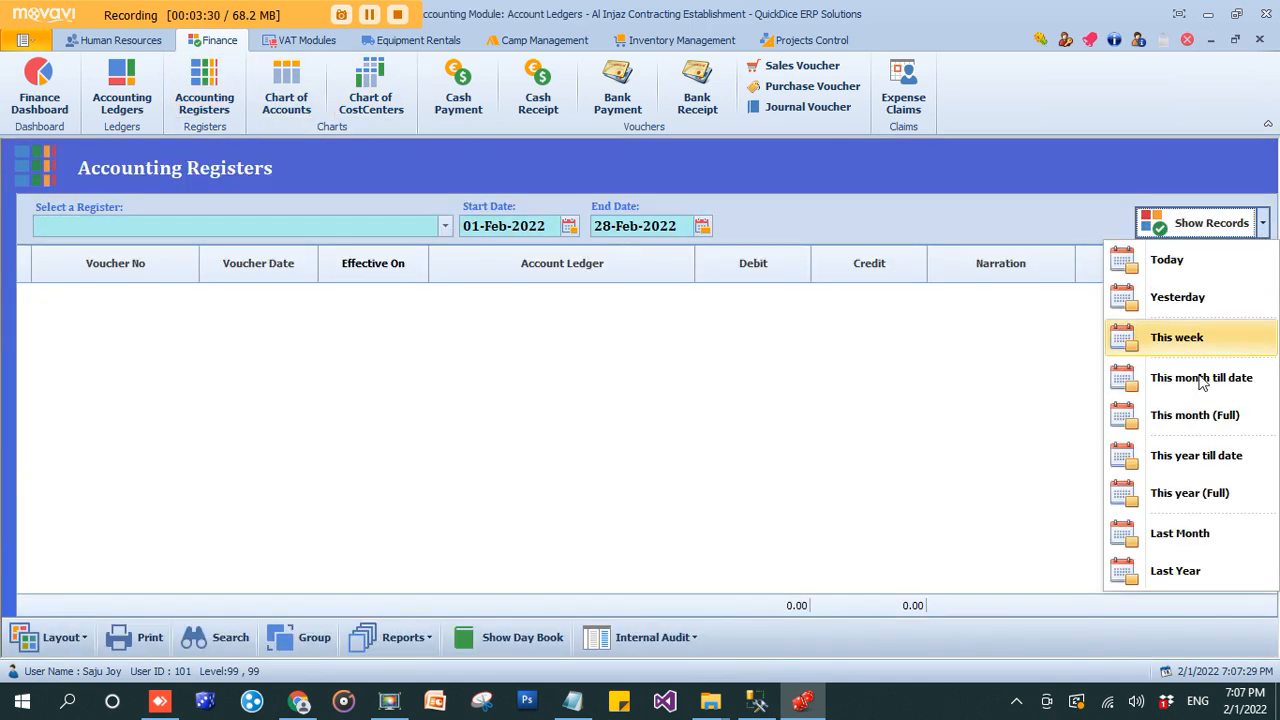
pyautogui.click(1200, 531)
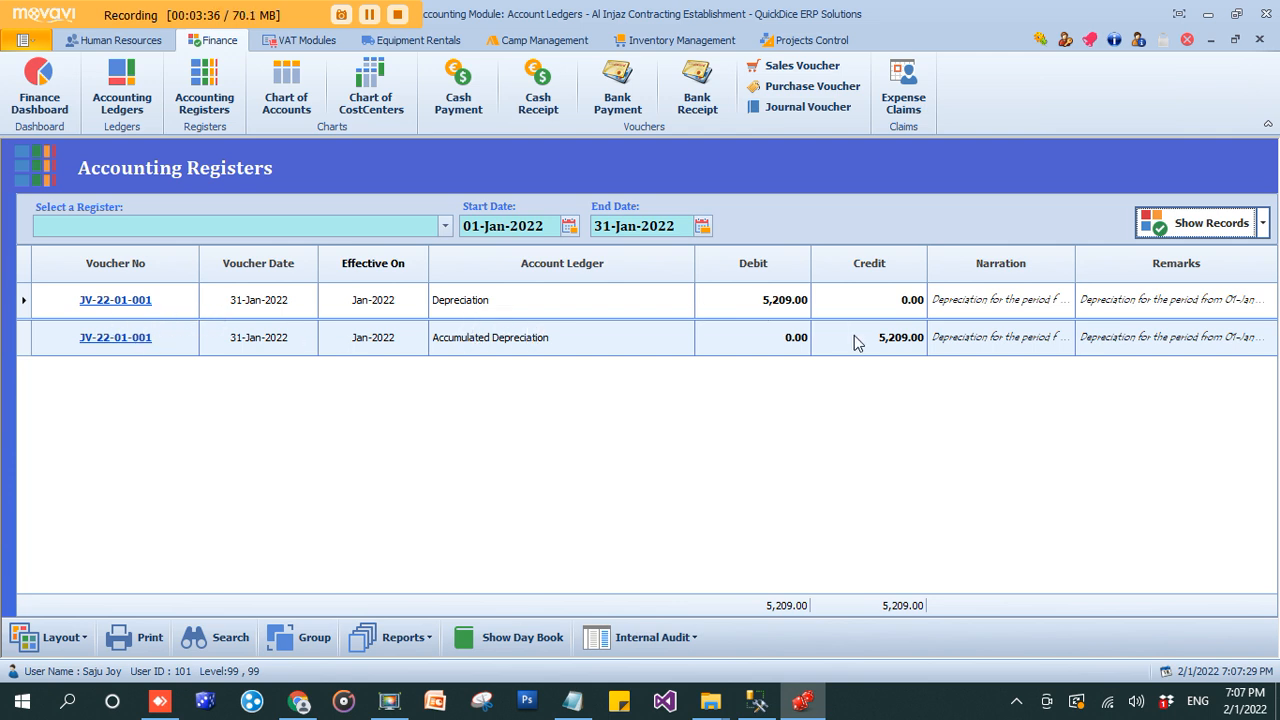
# Open the January depreciation journal voucher to review its entries and narration, and close the voucher and the register
pyautogui.click(138, 306)
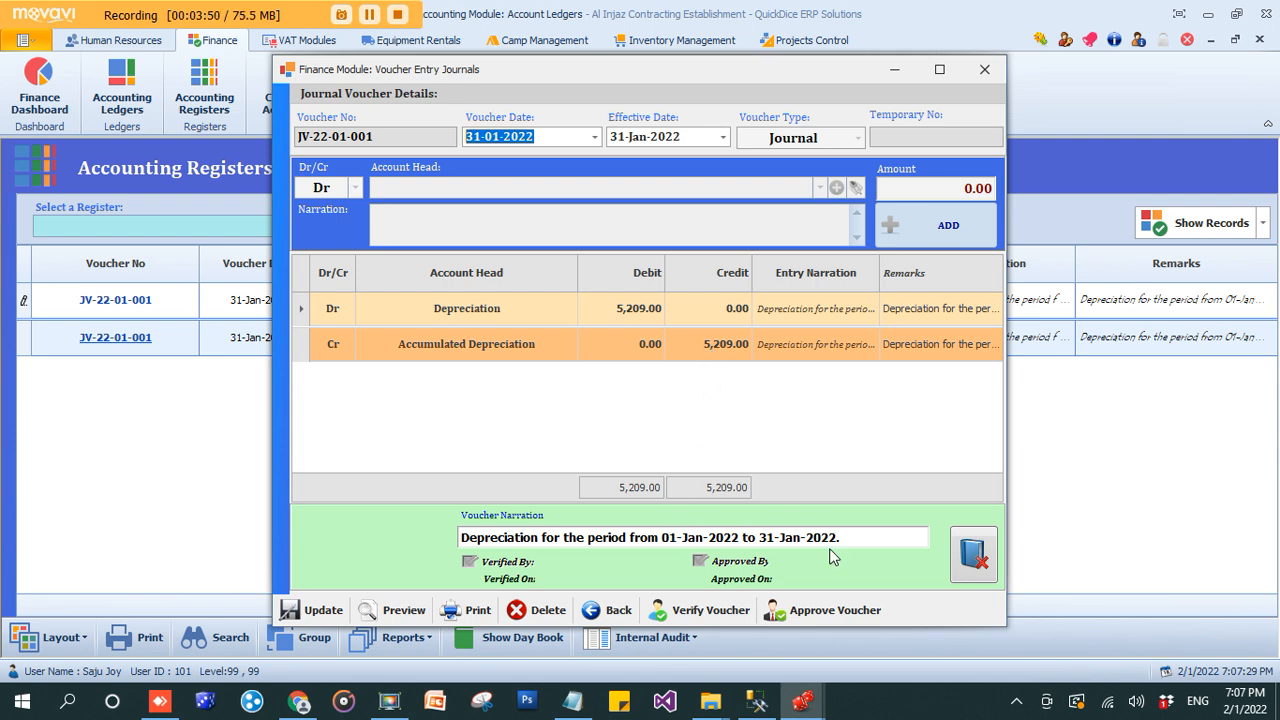
pyautogui.click(984, 69)
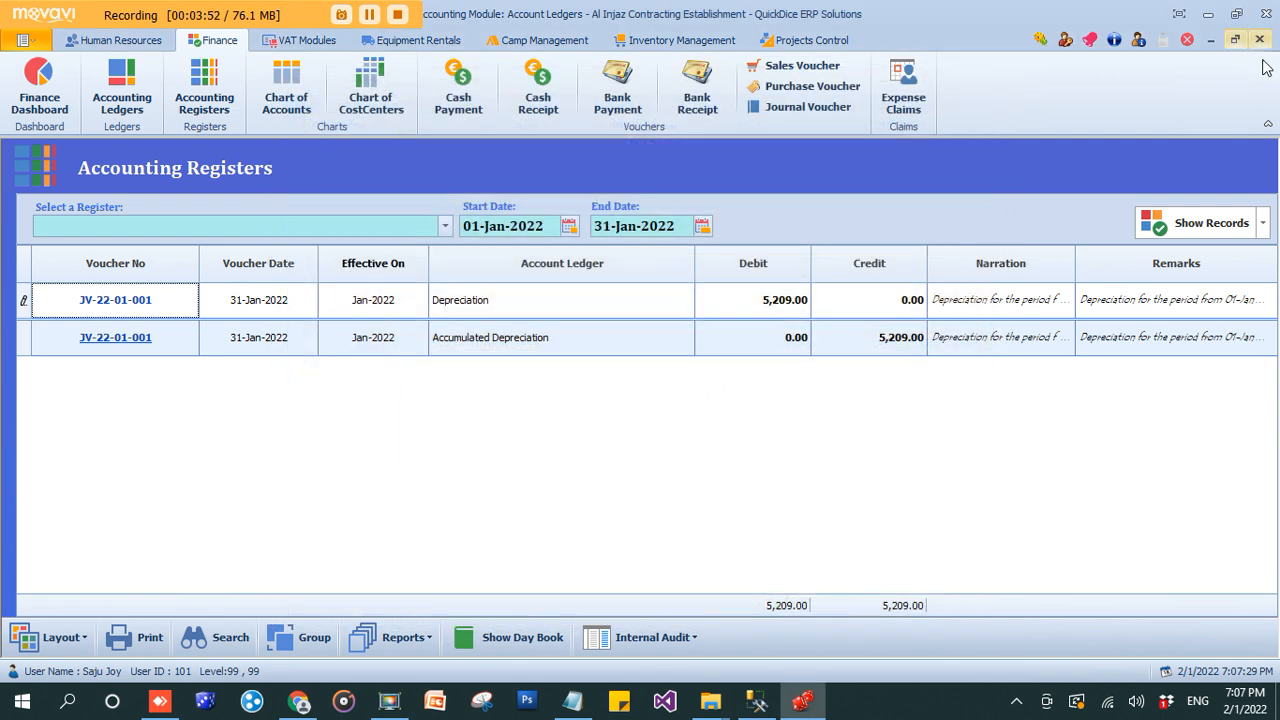
pyautogui.click(1259, 42)
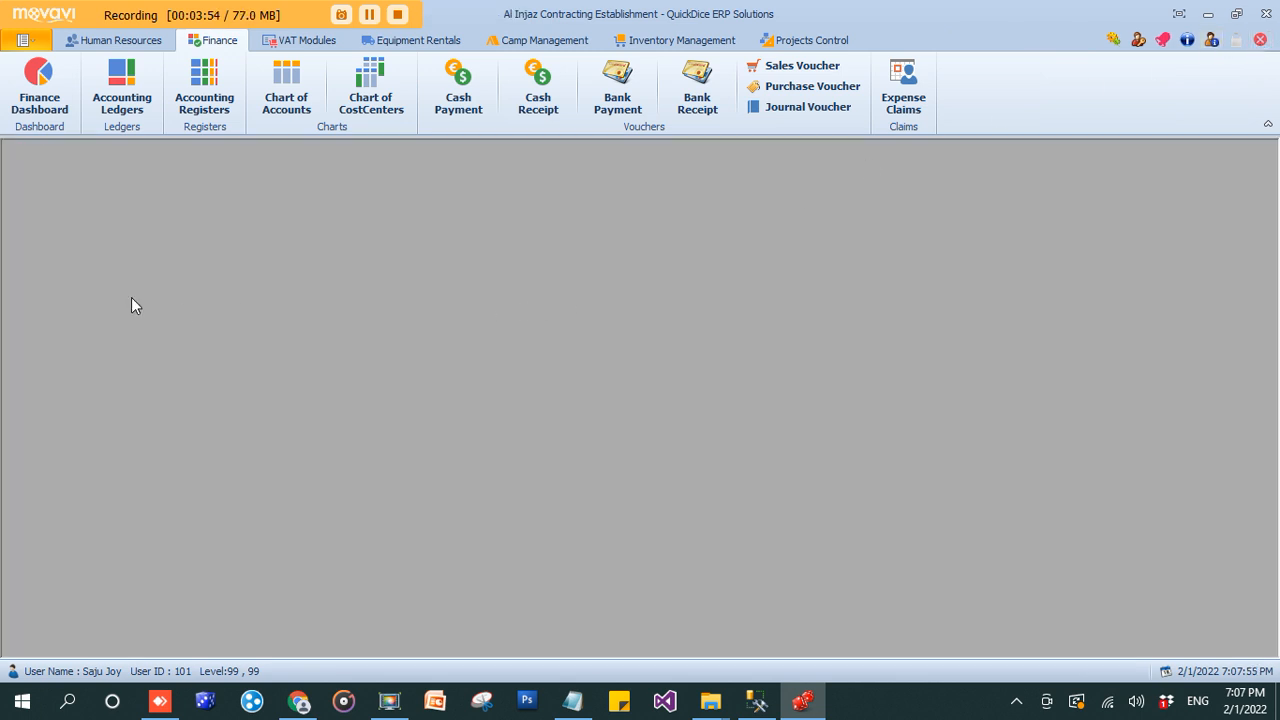
# Add another depreciation document through the Asset Register's Depreciation Schedule and generate it for 01-Feb-2022 to 28-Feb-2022
pyautogui.click(53, 108)
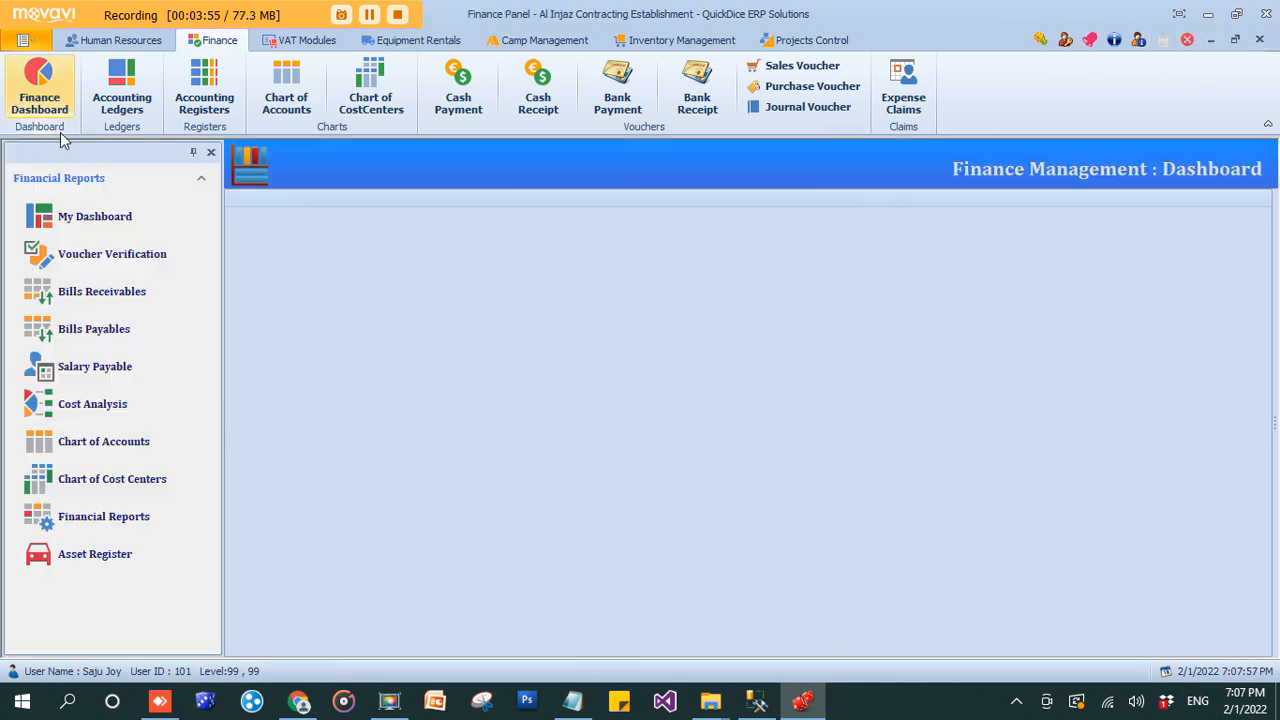
pyautogui.click(100, 554)
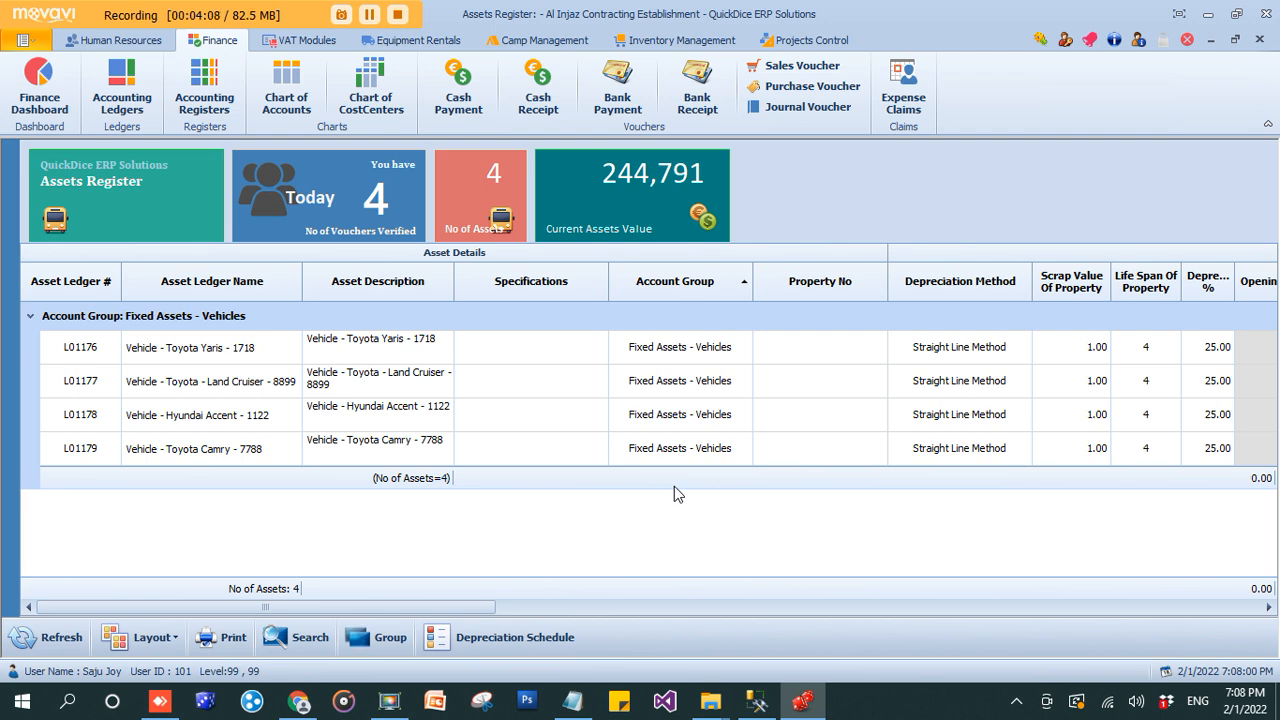
pyautogui.click(541, 643)
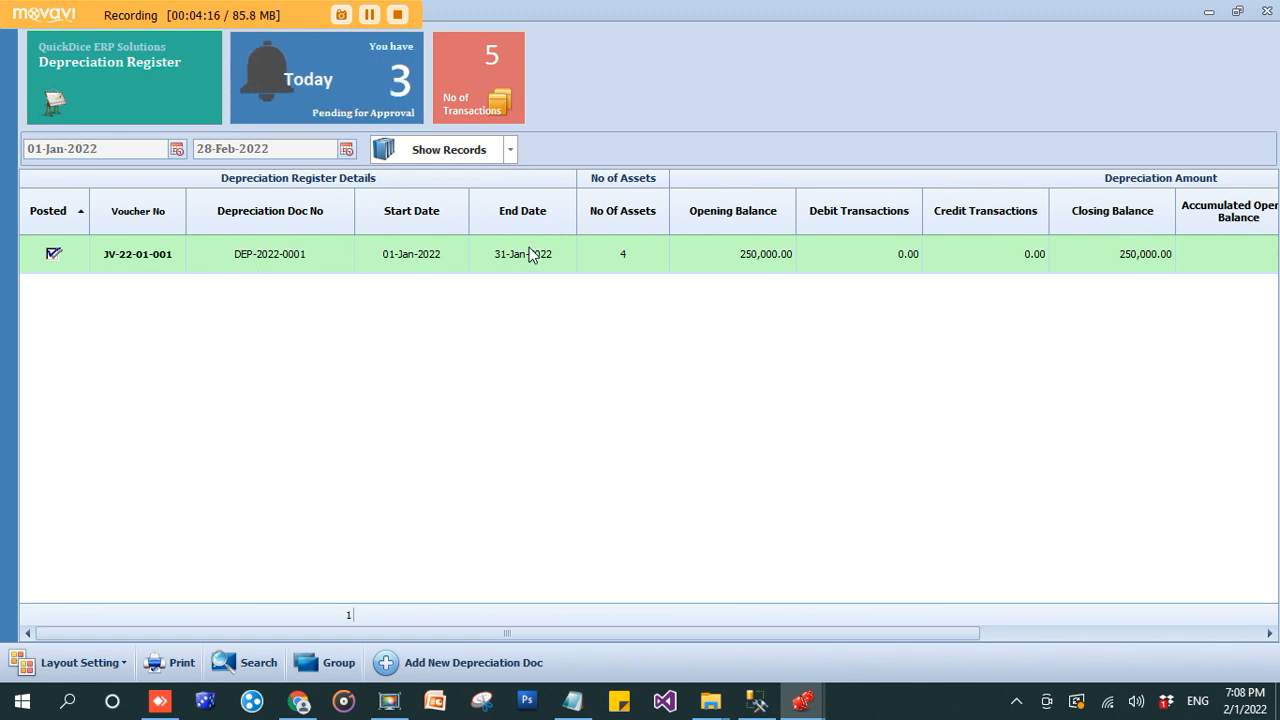
pyautogui.click(457, 677)
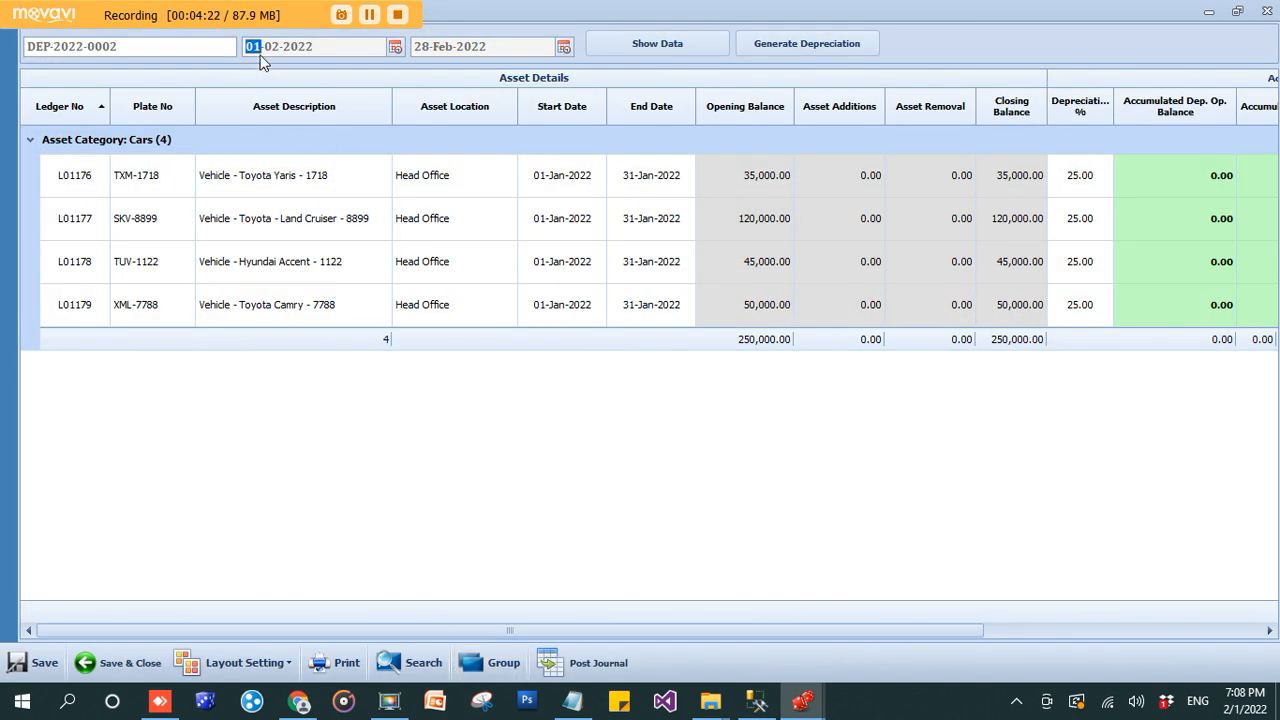
pyautogui.click(778, 43)
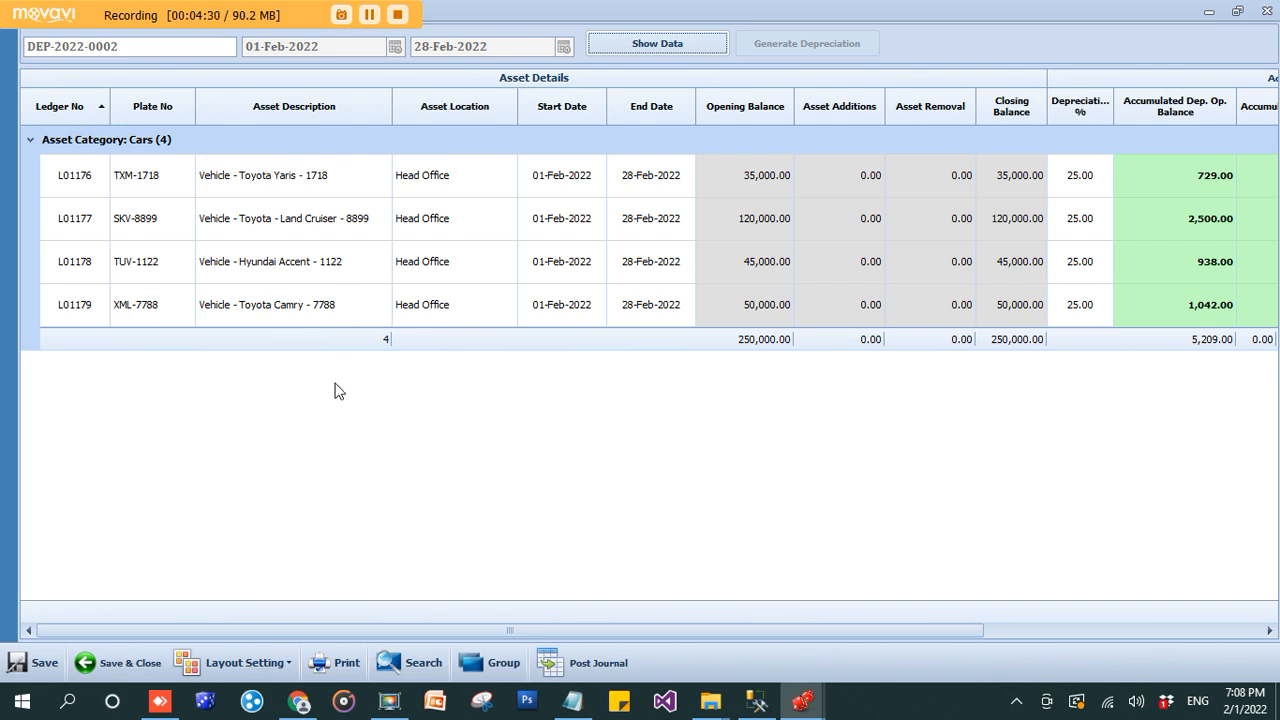
# Post the February depreciation to the journal, and close the document to reload the Depreciation Register's records
pyautogui.moveTo(410, 630); pyautogui.dragTo(756, 630)
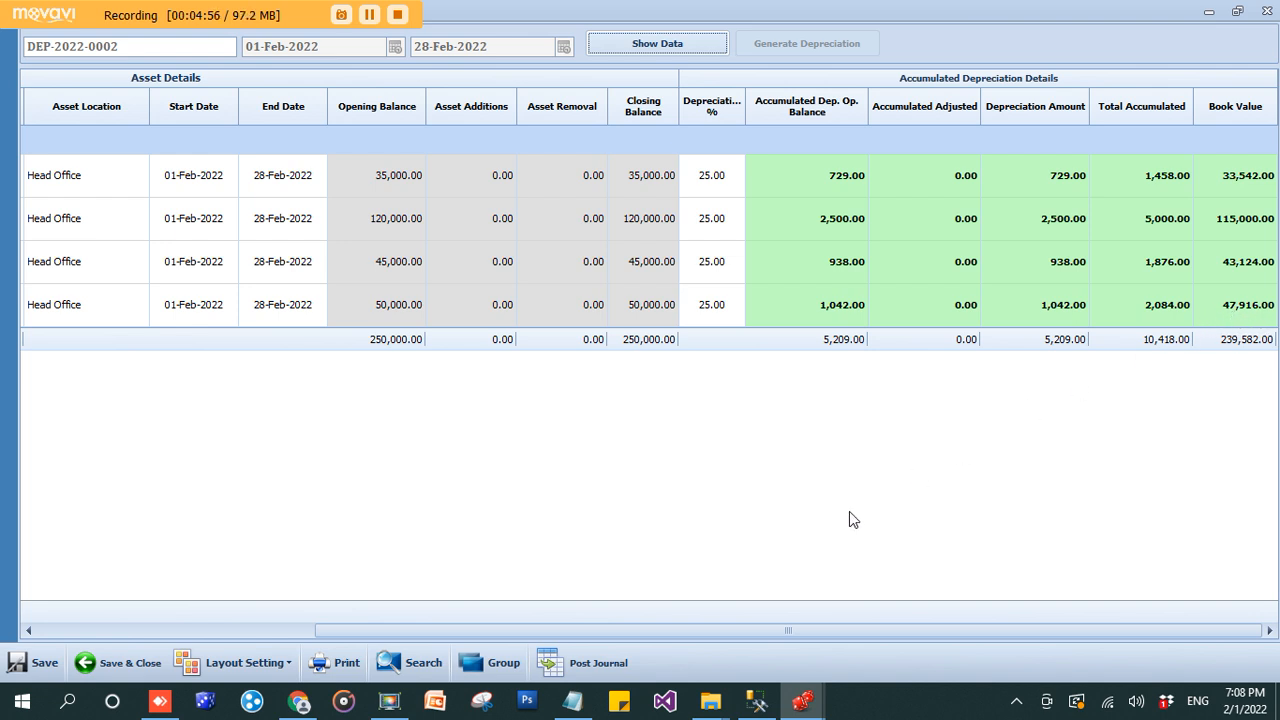
pyautogui.click(582, 663)
pyautogui.click(750, 419)
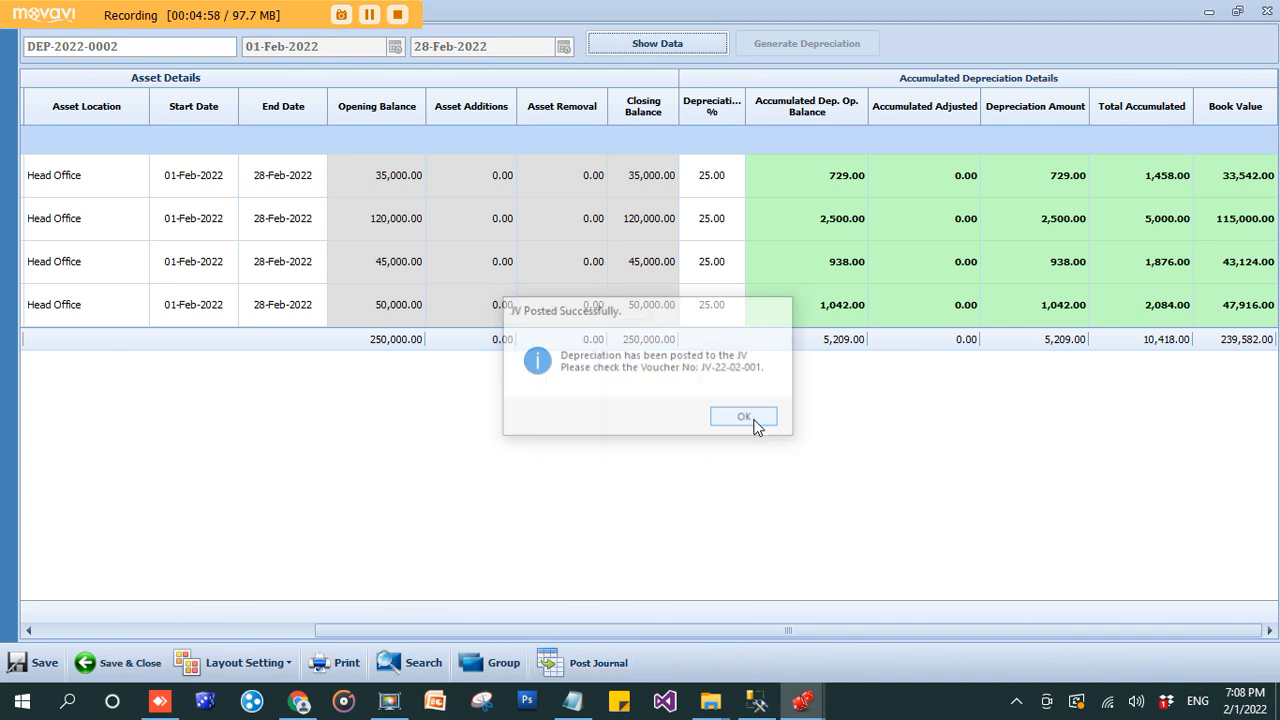
pyautogui.click(1266, 11)
pyautogui.click(497, 150)
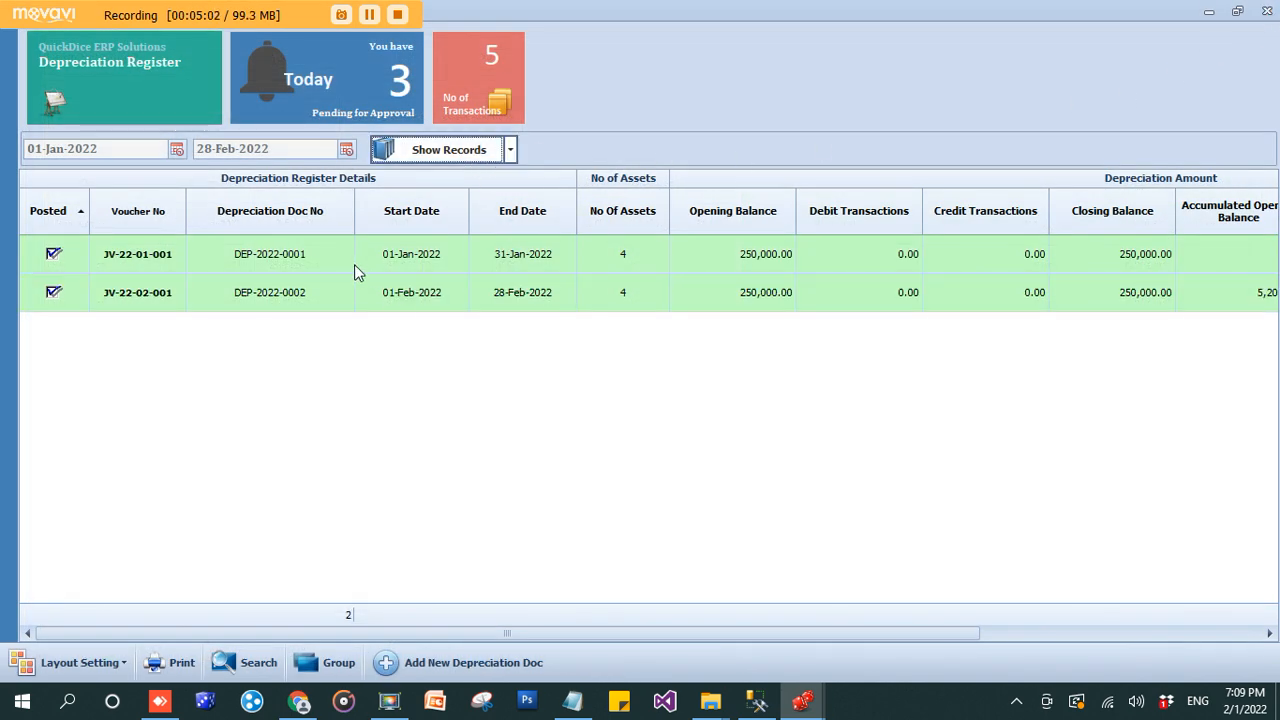